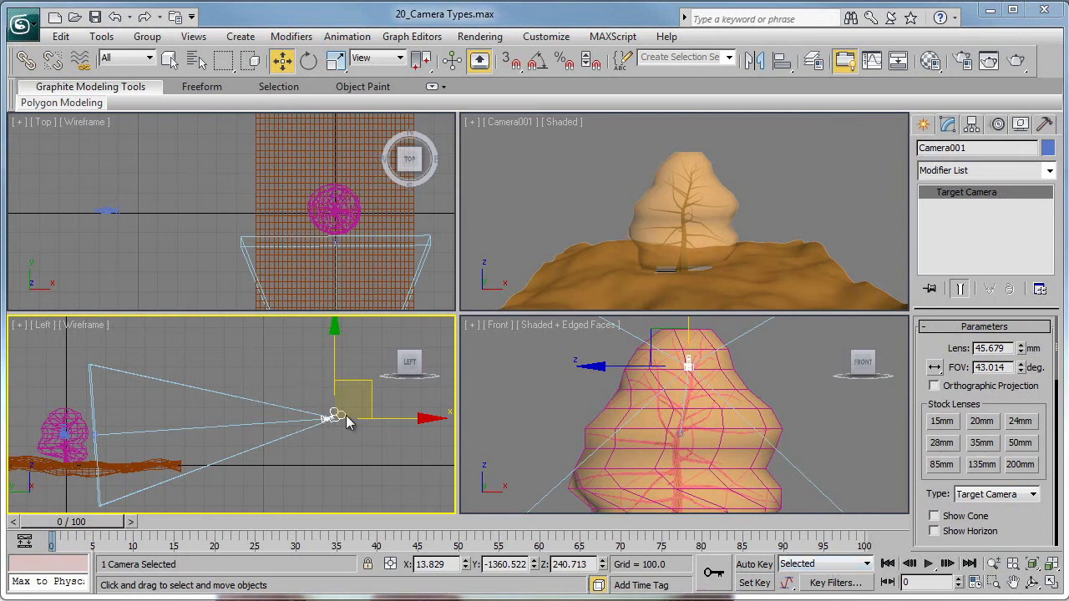
- Select the target camera in the Left view and dolly only the camera slightly closer to the tree through the Camera001 view
click(747, 160)
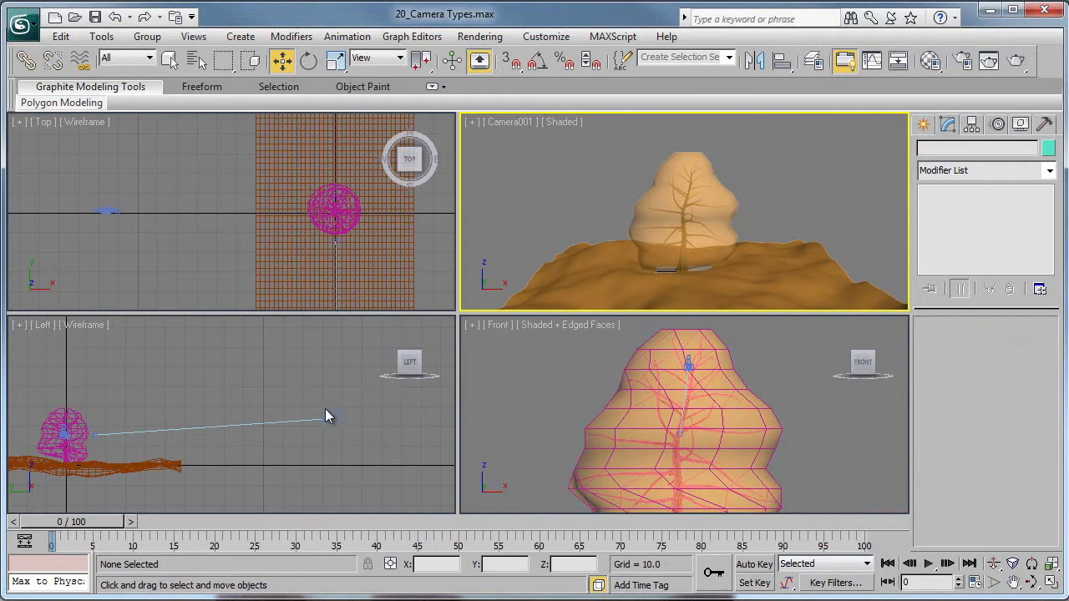
click(328, 415)
click(332, 415)
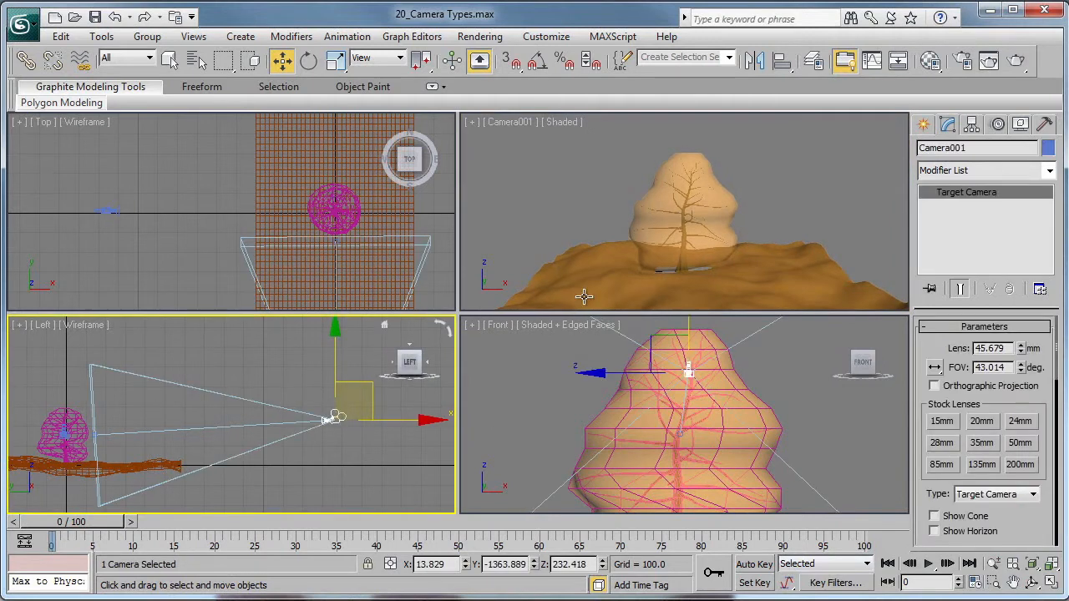
right_click(607, 193)
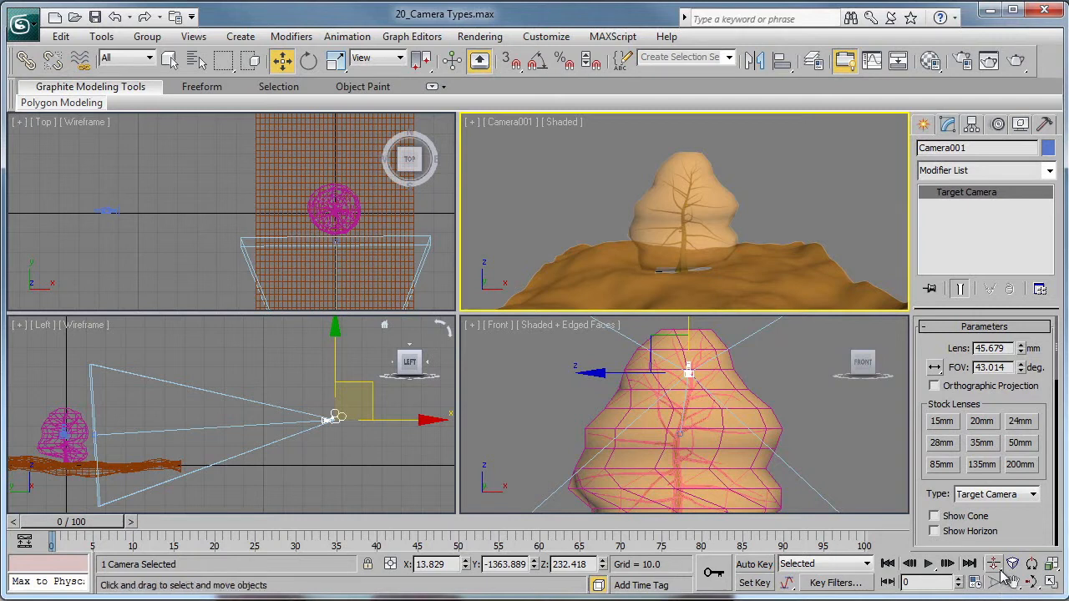
click(1000, 570)
click(997, 566)
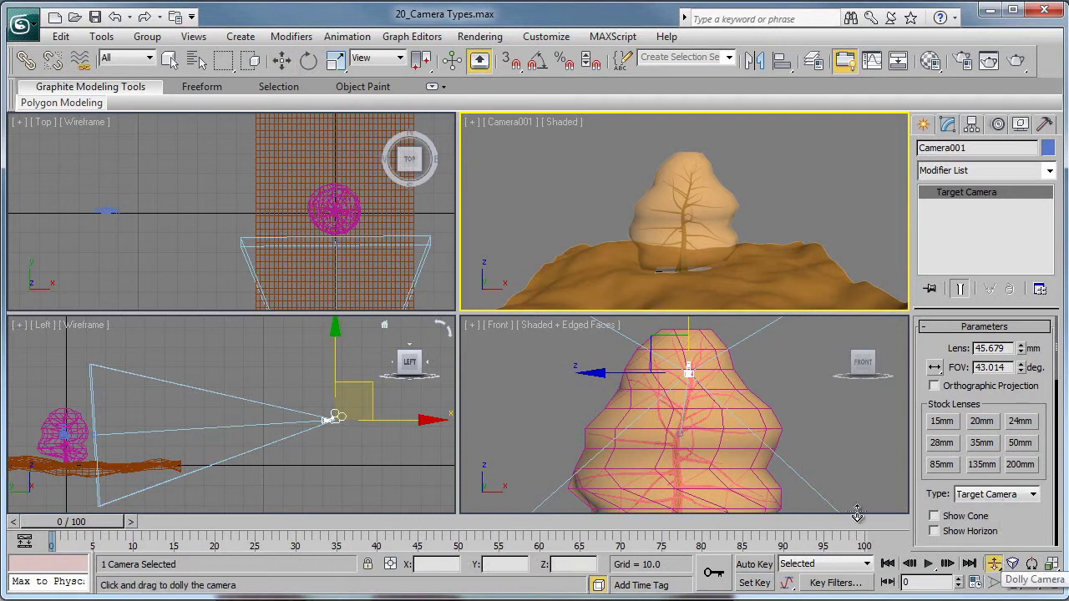
drag(679, 222, 670, 195)
drag(645, 262, 688, 247)
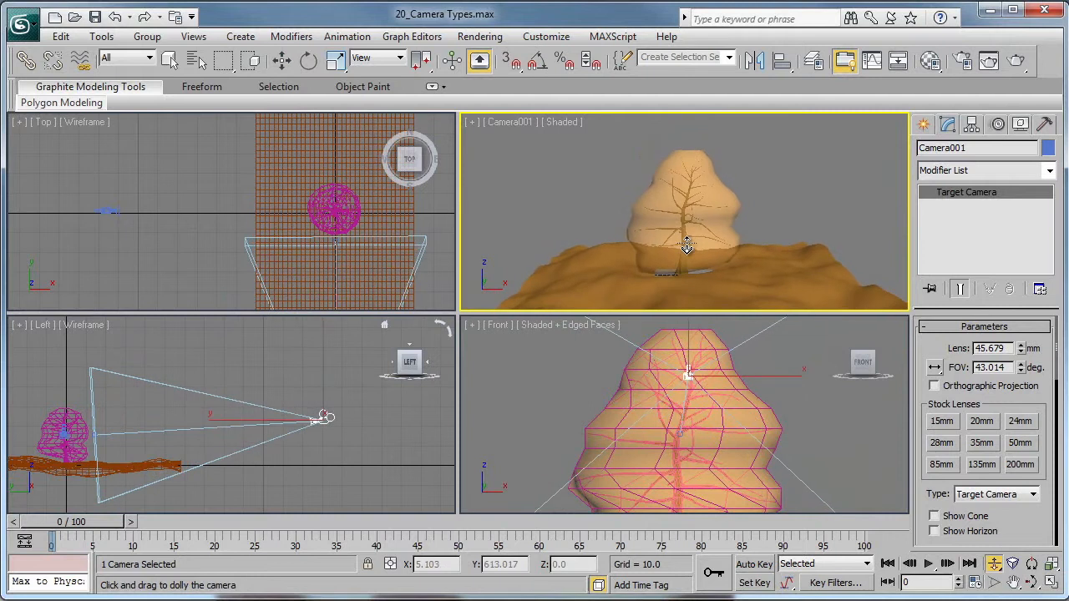
- Dolly the camera together with its target toward the tree in the Camera001 view
click(994, 565)
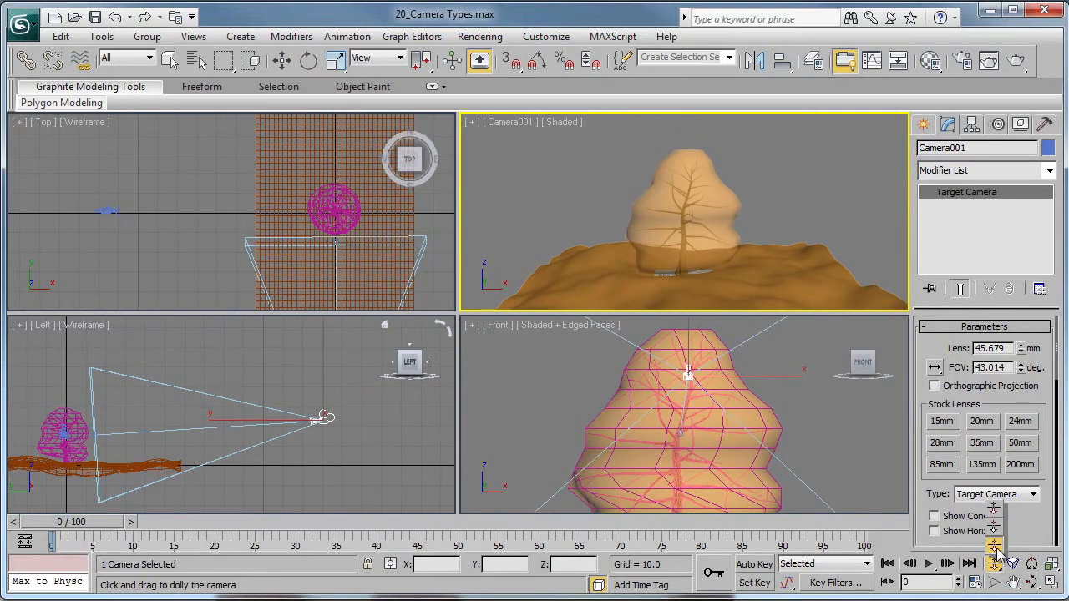
click(995, 548)
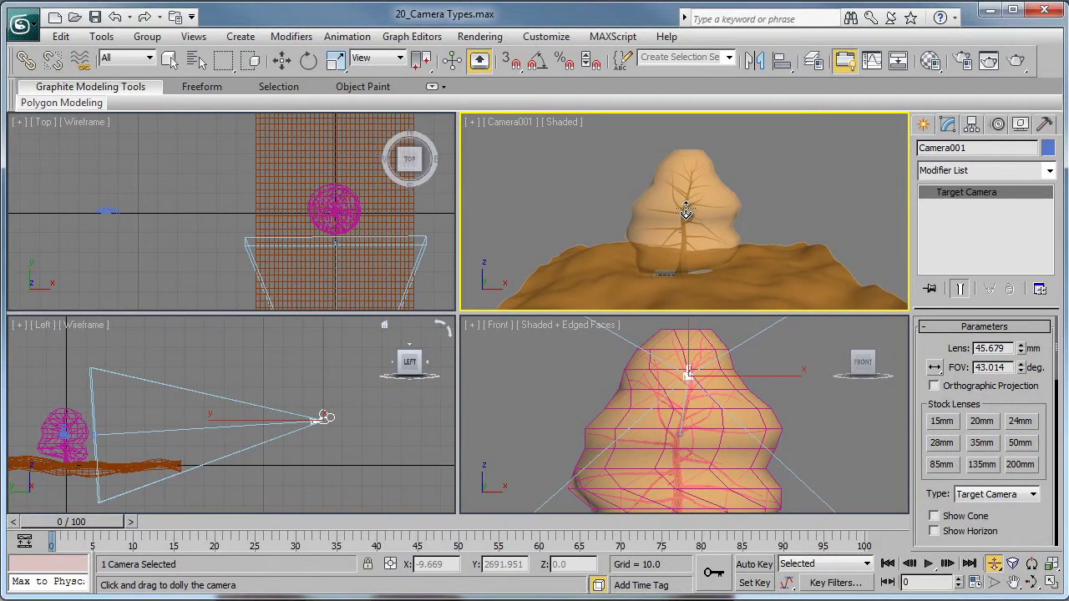
drag(687, 215, 672, 199)
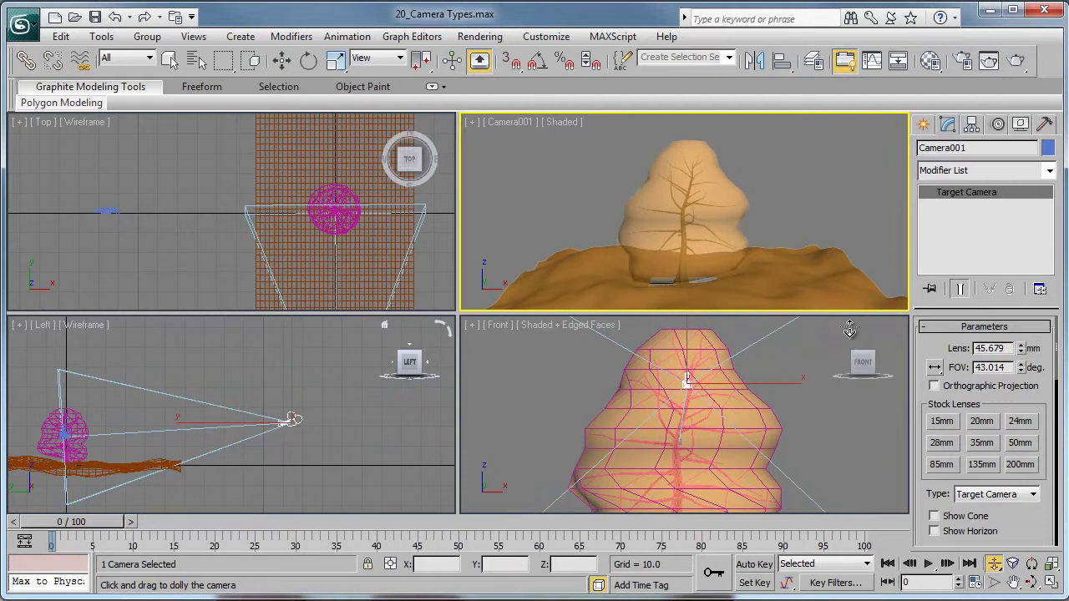
- Increase the camera's perspective in the Camera001 view to a lens of about 38.7 mm and a field of view of about 49.9 degrees
click(1012, 564)
drag(764, 304, 584, 191)
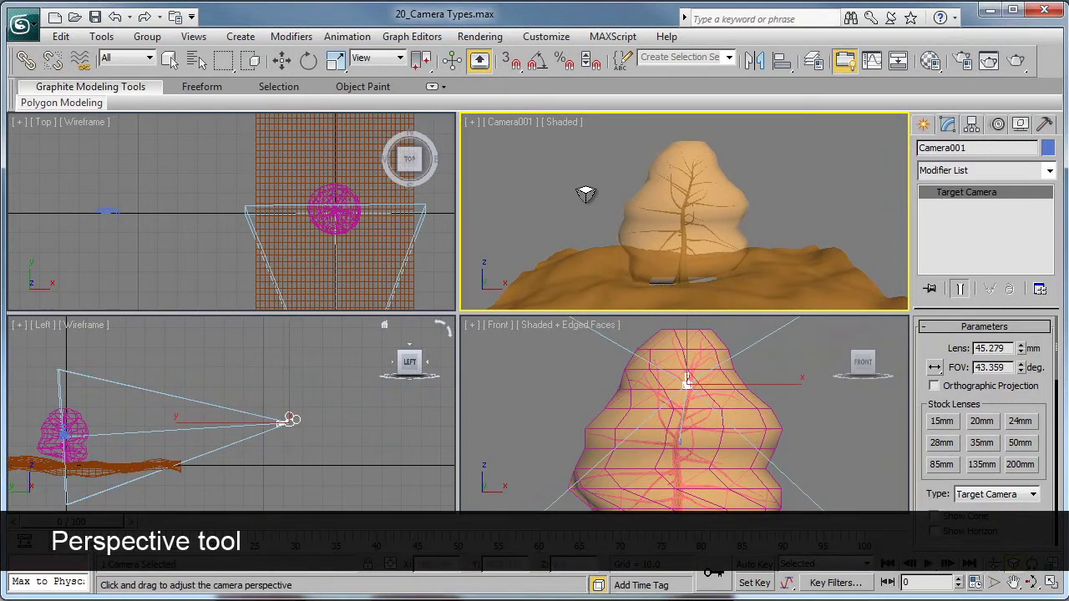
drag(766, 268, 585, 102)
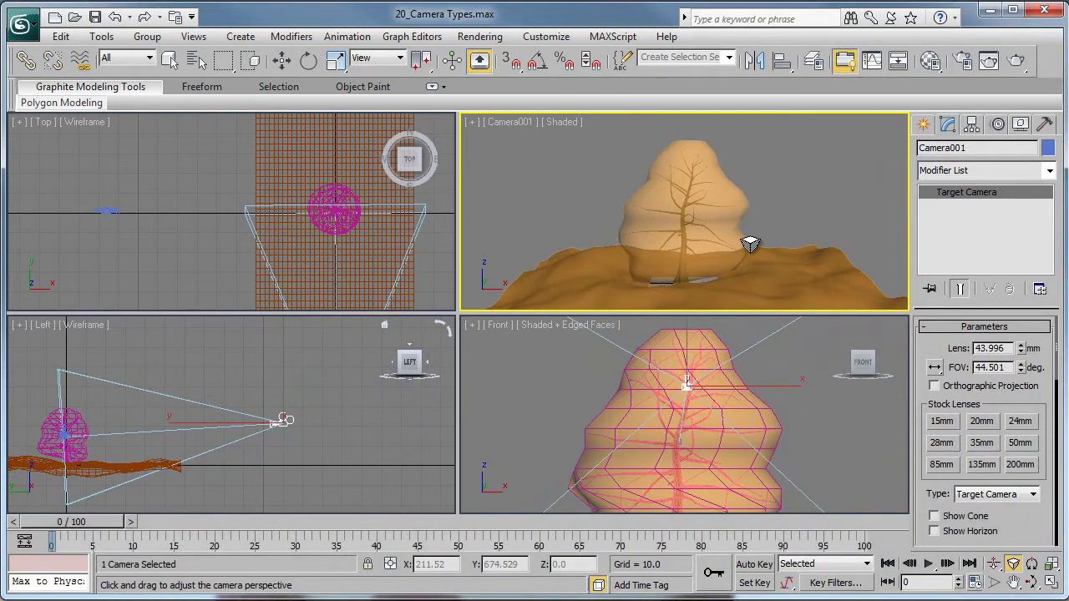
drag(749, 242, 611, 139)
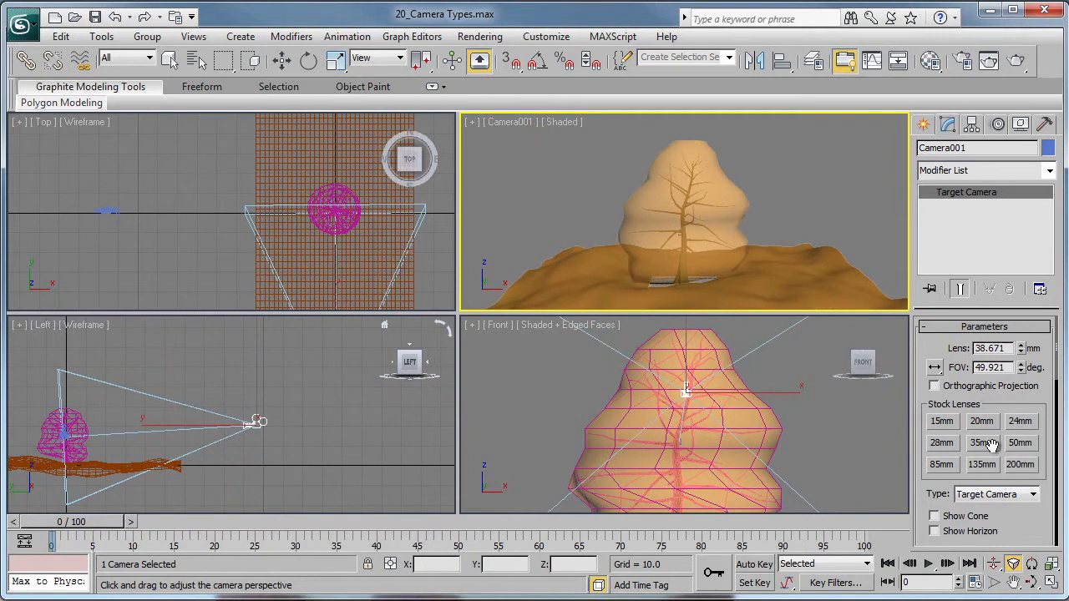
- Try rolling the camera in the Camera001 view and cancel the roll
click(1014, 582)
drag(714, 214, 706, 256)
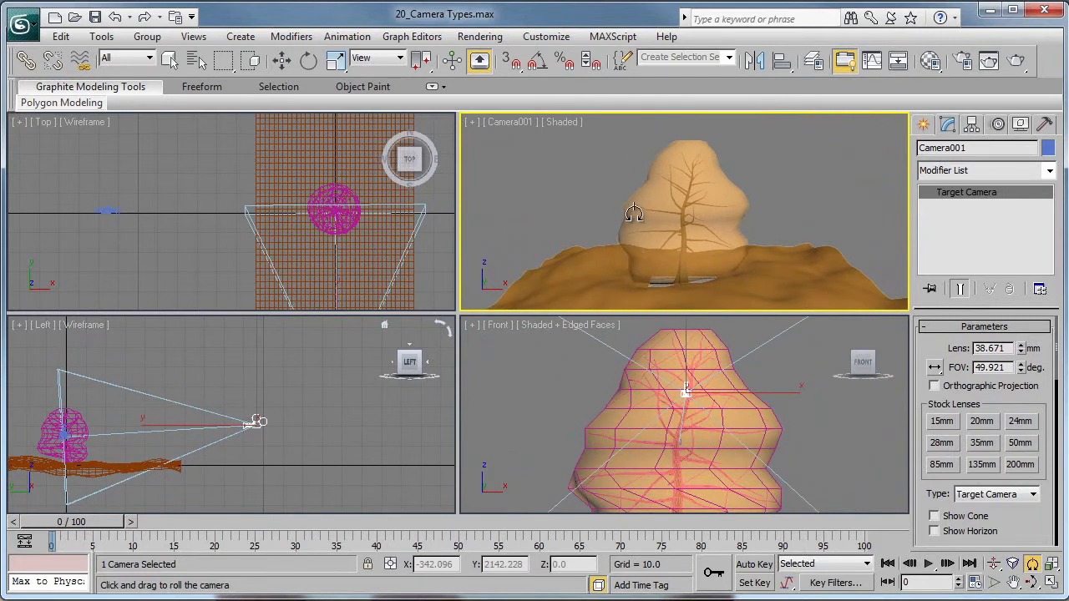
drag(636, 213, 657, 194)
right_click(657, 194)
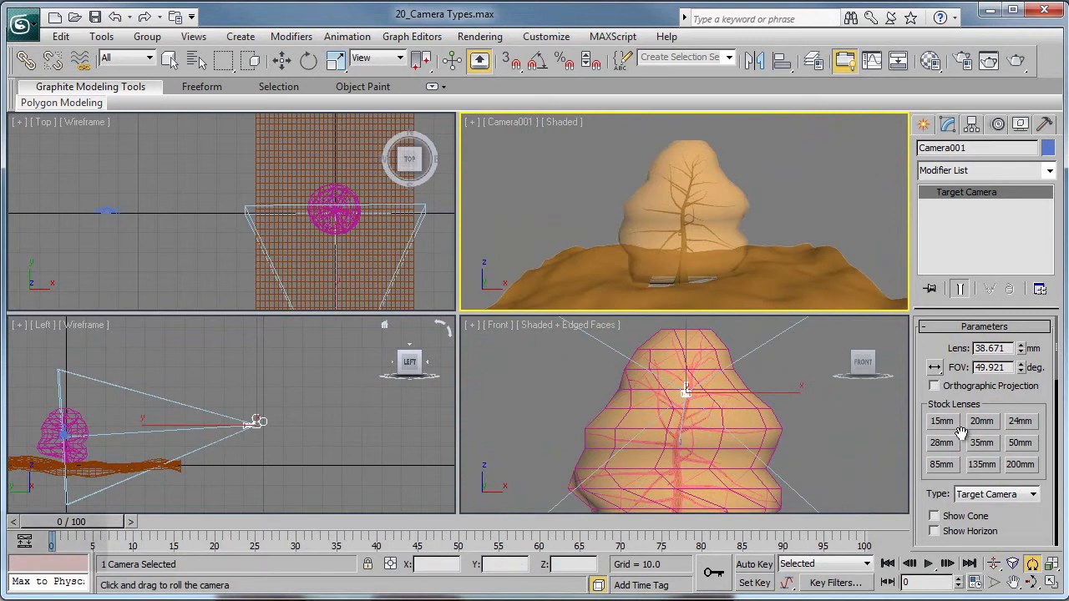
- Truck the camera slightly sideways and down so the tree shifts within the Camera001 view
click(1014, 586)
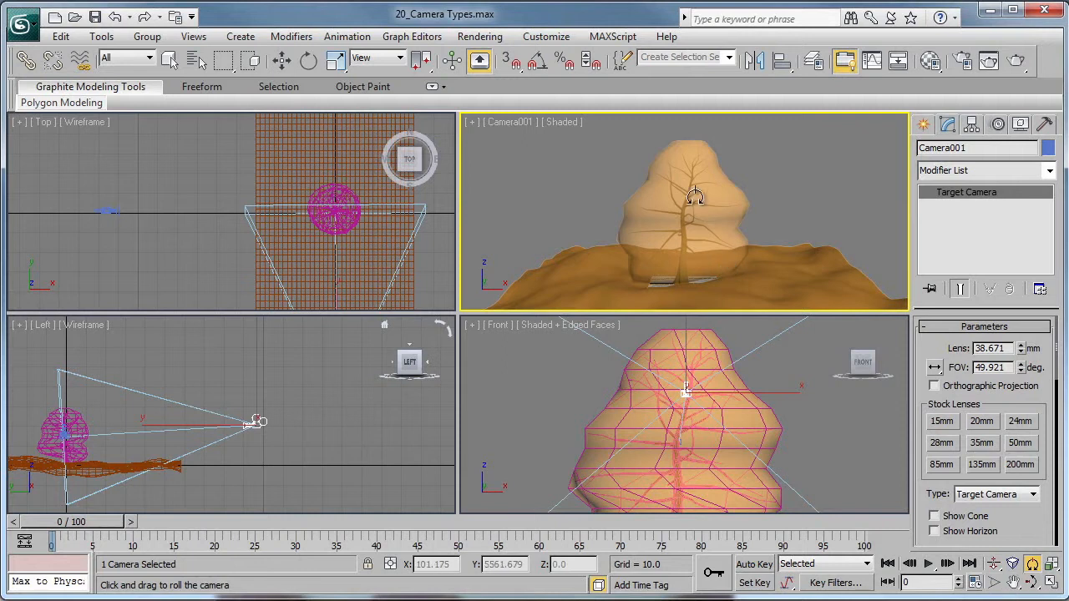
click(1015, 586)
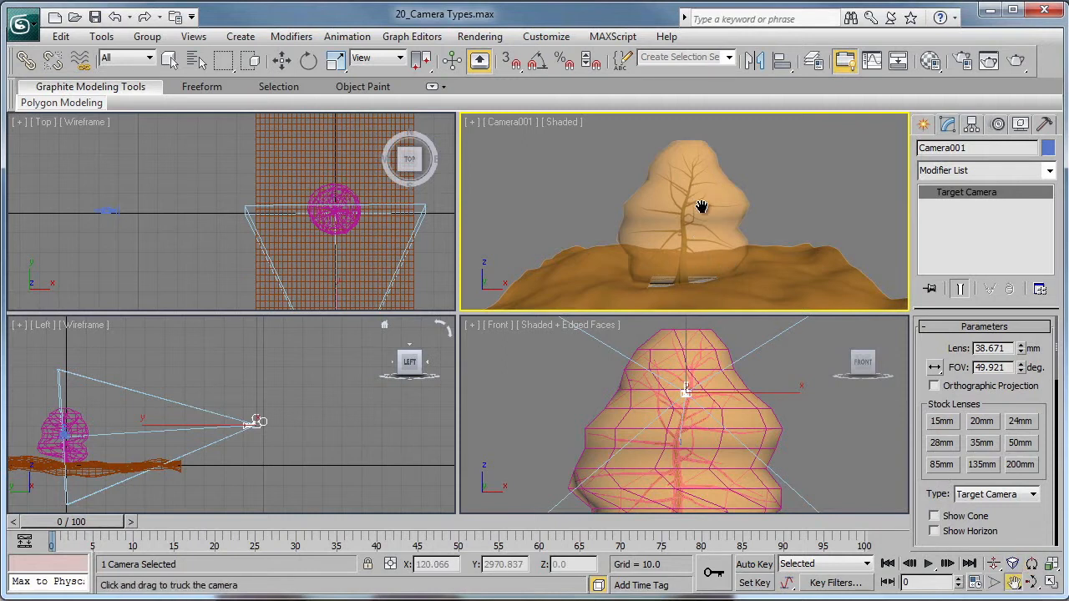
mouse_move(702, 211)
mouse_down()
mouse_move(697, 227)
mouse_move(699, 181)
mouse_move(689, 237)
mouse_move(678, 174)
mouse_move(670, 236)
mouse_move(673, 200)
mouse_move(701, 193)
mouse_move(709, 223)
mouse_move(702, 182)
mouse_move(709, 217)
mouse_up()
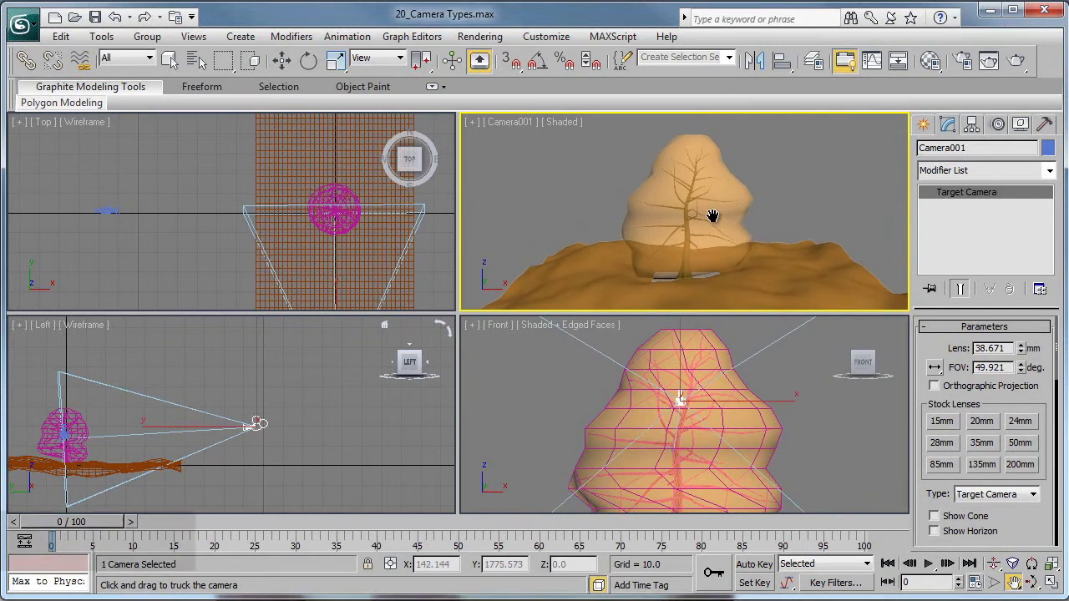
- Orbit the camera around its target to a lower viewpoint near ground level
click(1035, 585)
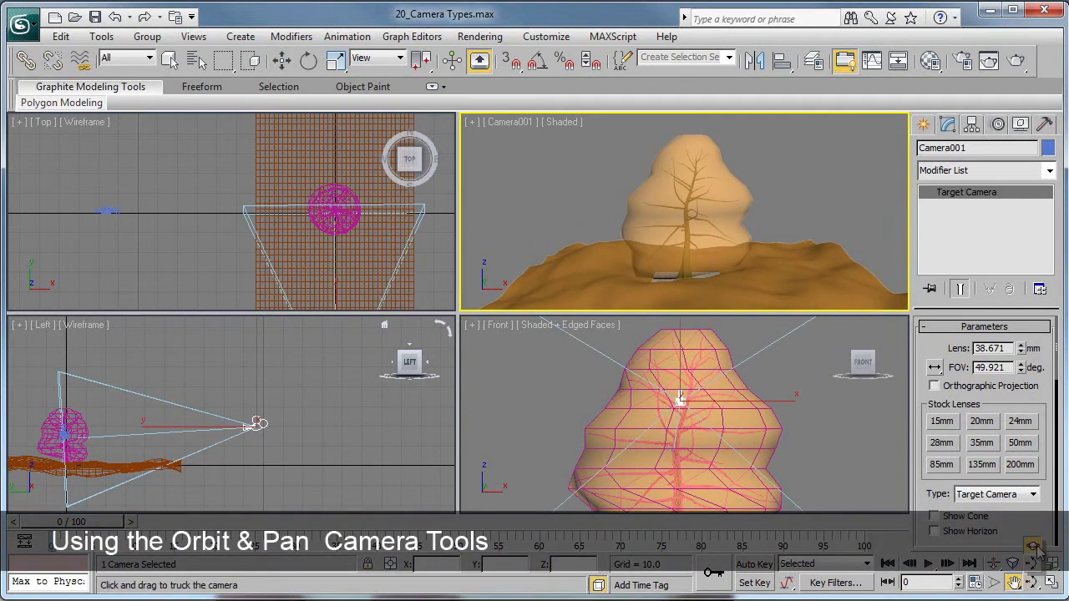
click(1036, 549)
mouse_move(771, 279)
mouse_down()
mouse_move(794, 279)
mouse_move(727, 267)
mouse_move(770, 239)
mouse_move(735, 241)
mouse_move(746, 205)
mouse_move(832, 222)
mouse_move(760, 284)
mouse_move(730, 280)
mouse_move(778, 270)
mouse_move(768, 269)
mouse_up()
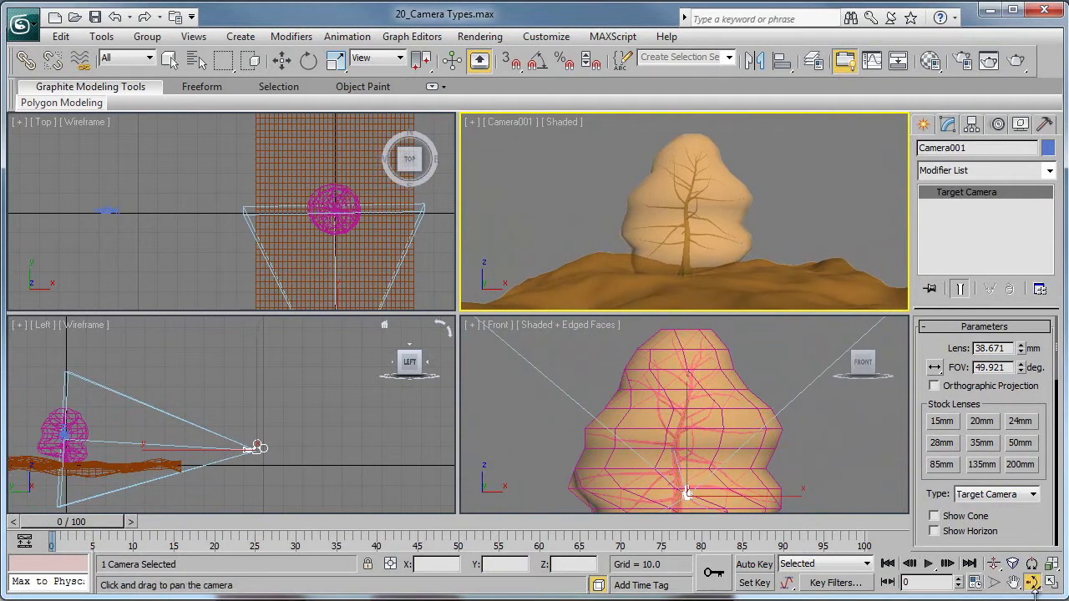
- Pan the camera slightly downward and adjust its field of view to about 48.6 degrees
click(1035, 587)
drag(744, 291, 698, 250)
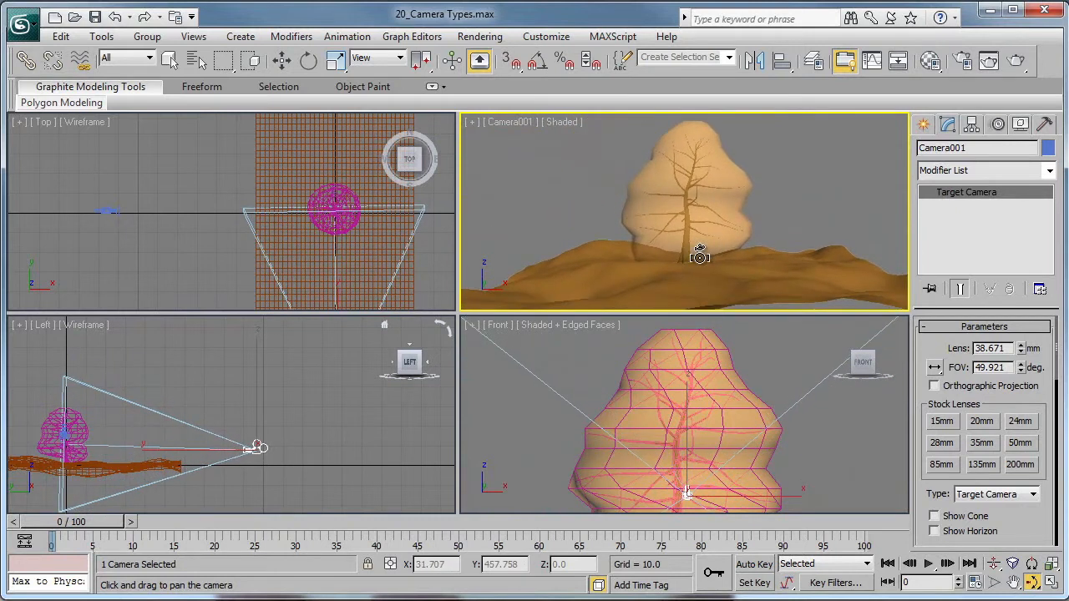
click(991, 585)
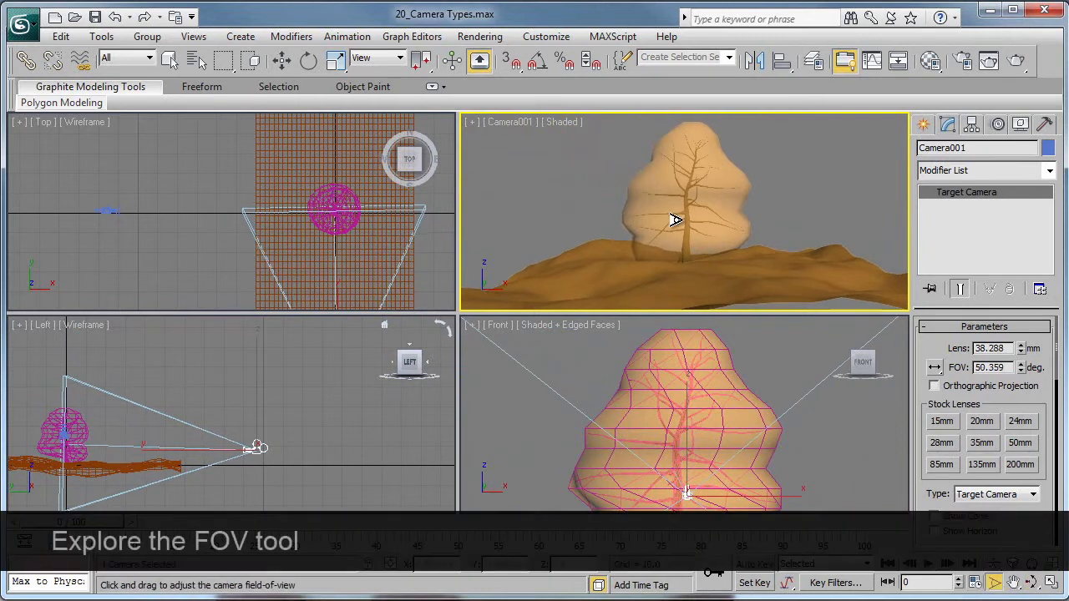
mouse_move(675, 222)
mouse_down()
mouse_move(687, 237)
mouse_move(637, 200)
mouse_move(660, 222)
mouse_move(718, 239)
mouse_move(644, 184)
mouse_move(694, 220)
mouse_move(668, 206)
mouse_move(674, 216)
mouse_up()
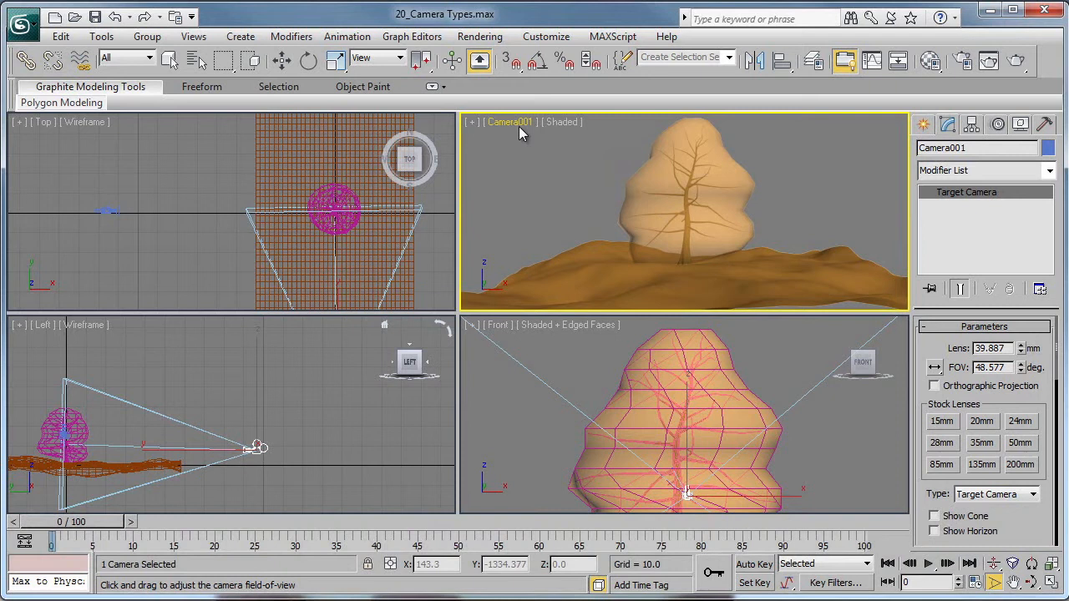
- Show safe frames in the Camera001 view and enable the Action Safe and Title Safe frames in the viewport configuration
key(shift+f)
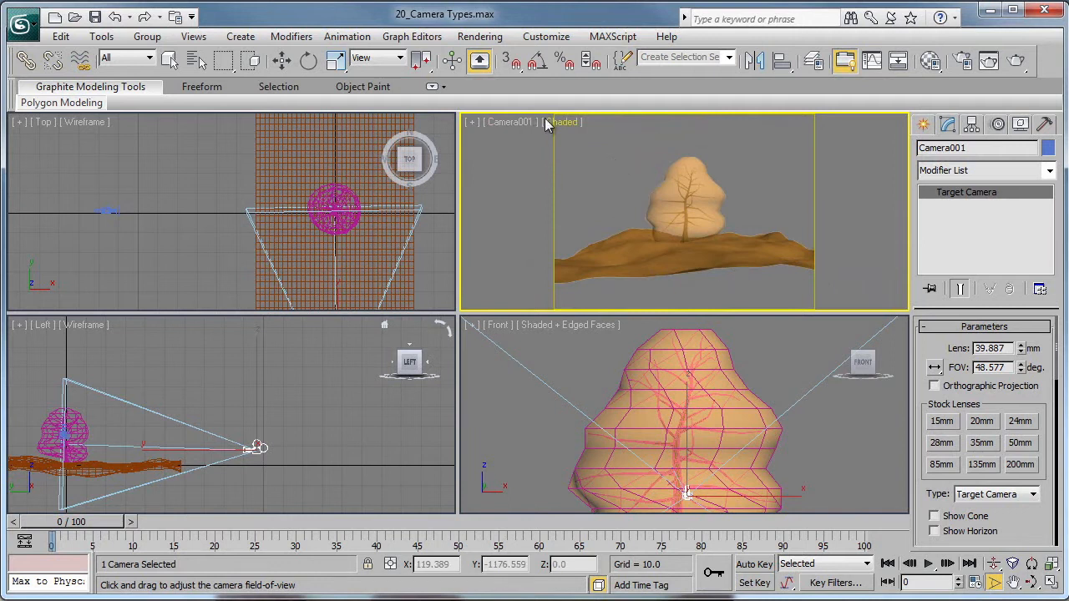
click(567, 123)
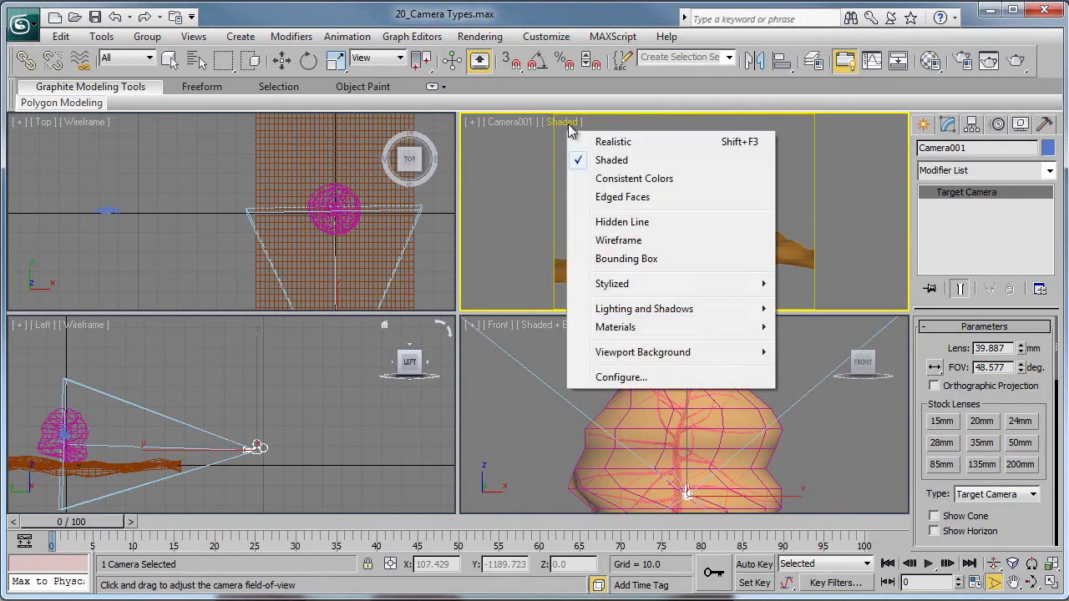
click(659, 378)
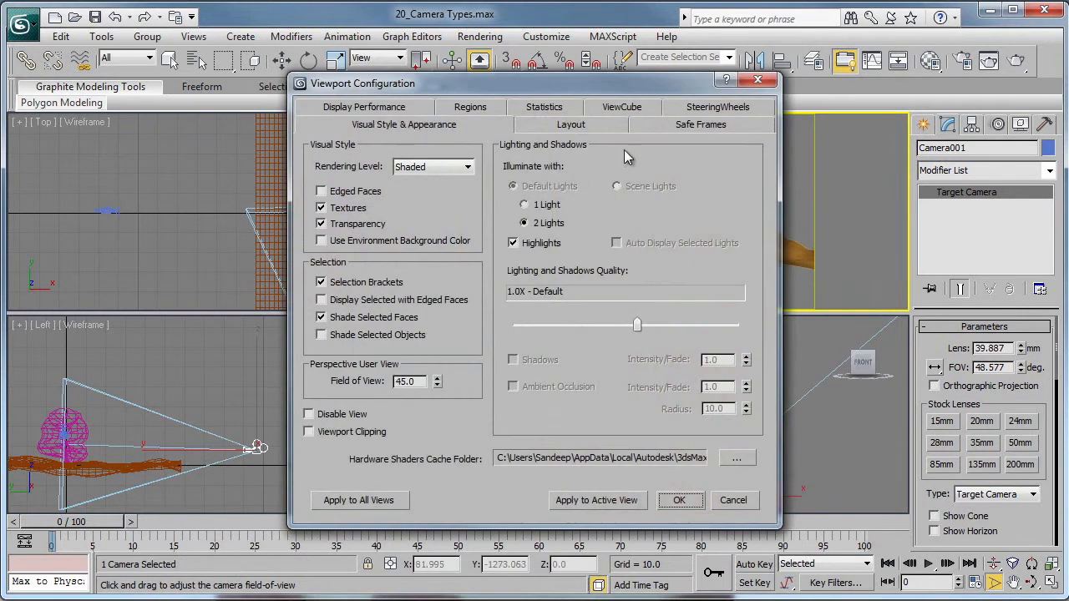
click(691, 127)
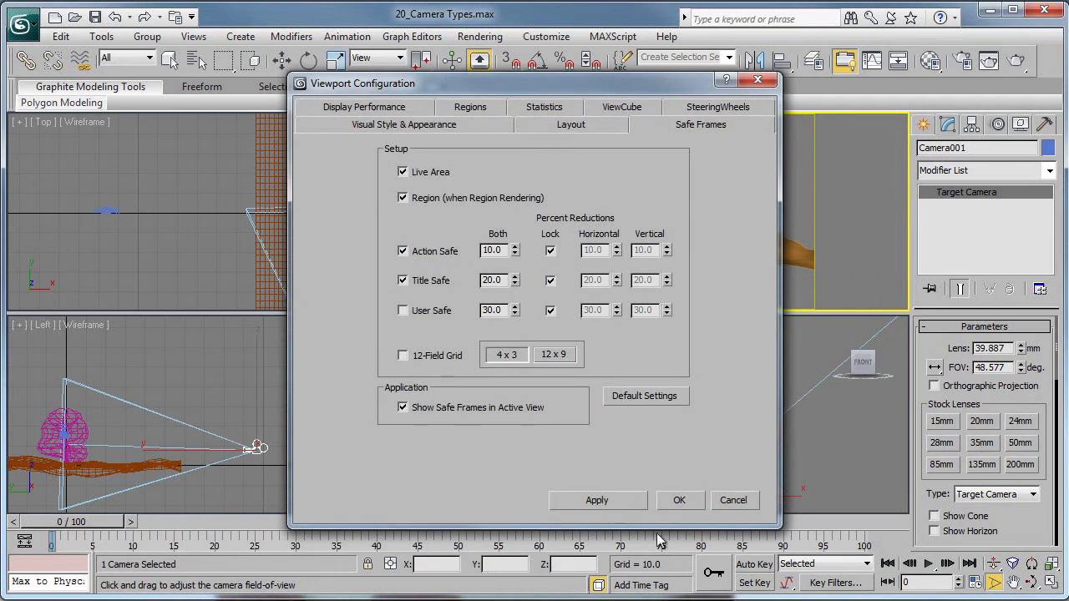
click(586, 99)
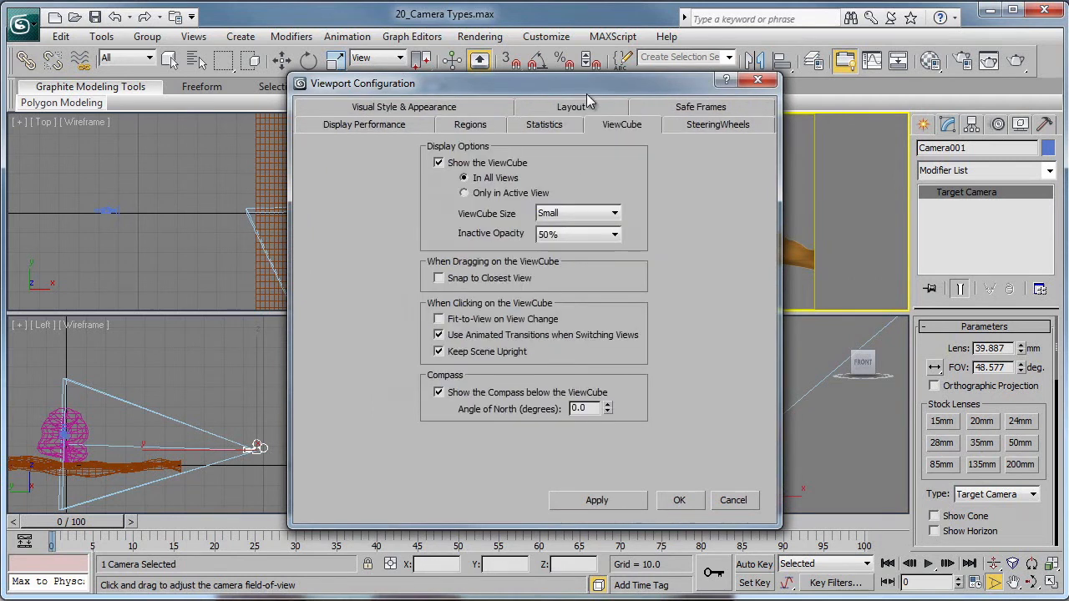
drag(602, 90, 345, 90)
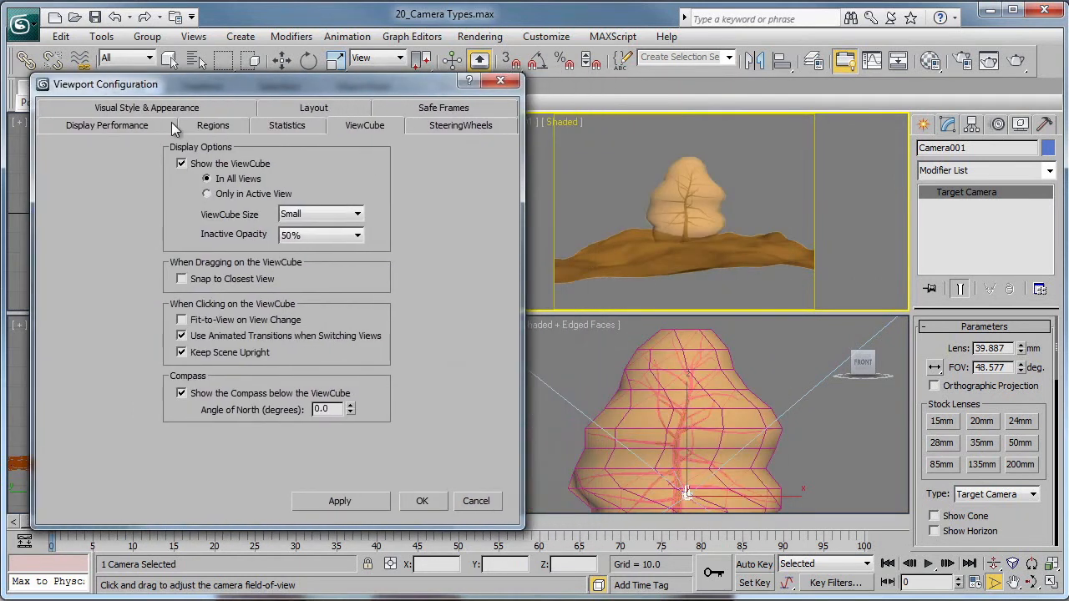
click(399, 107)
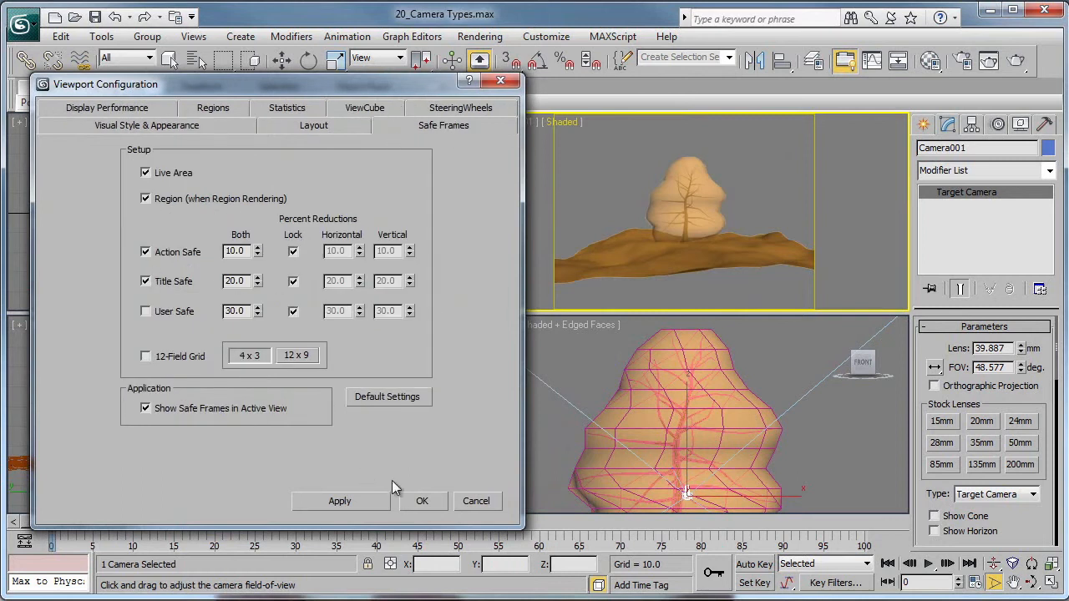
click(422, 501)
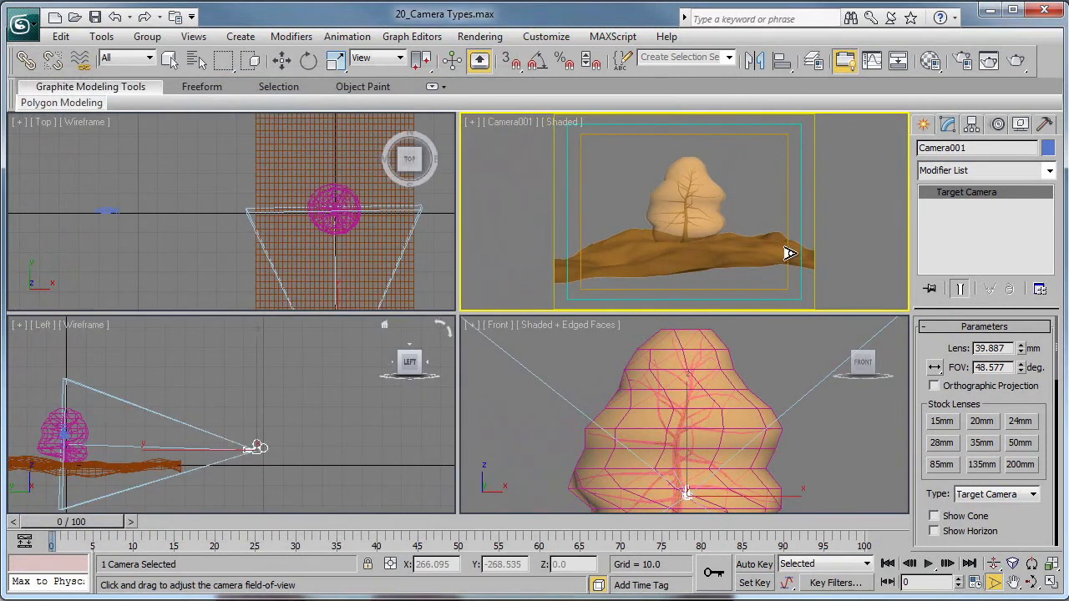
- Maximize the Camera001 view and move the camera closer and higher, keeping the tree within the title safe frame
key(alt+w)
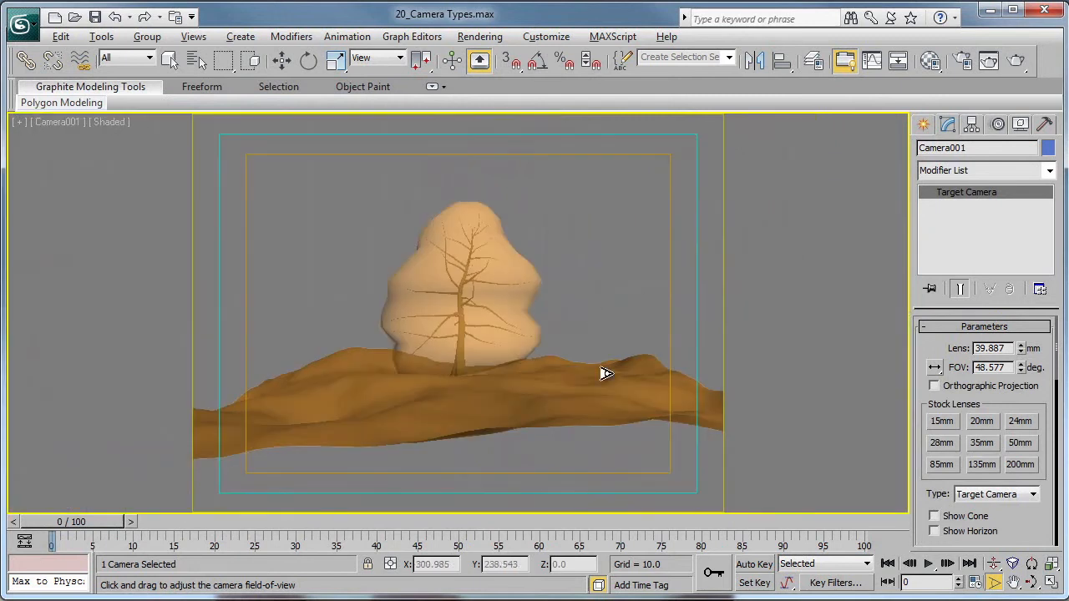
click(993, 563)
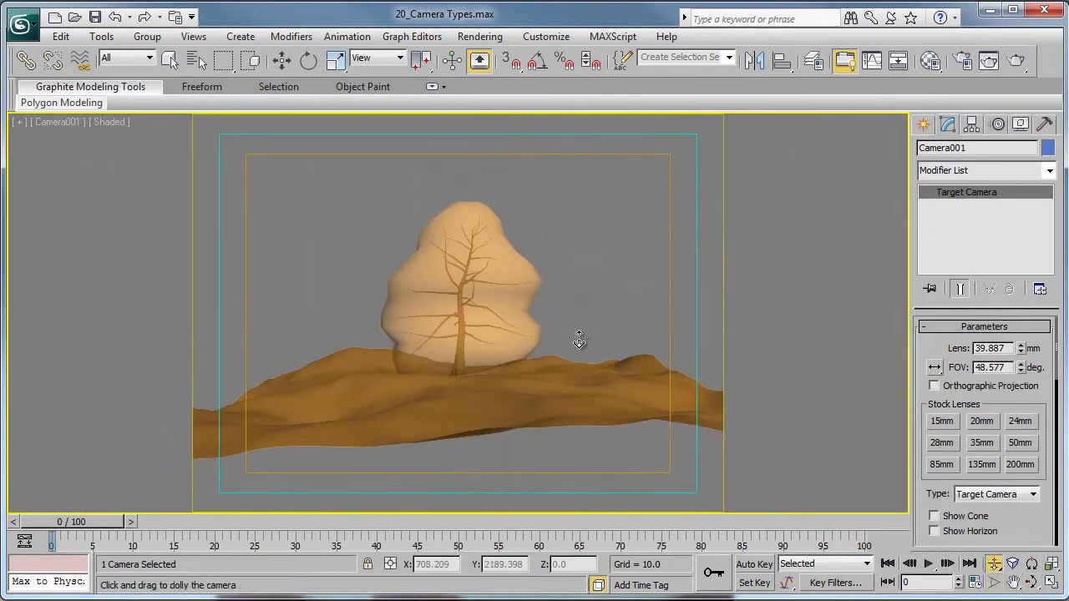
drag(579, 341, 574, 319)
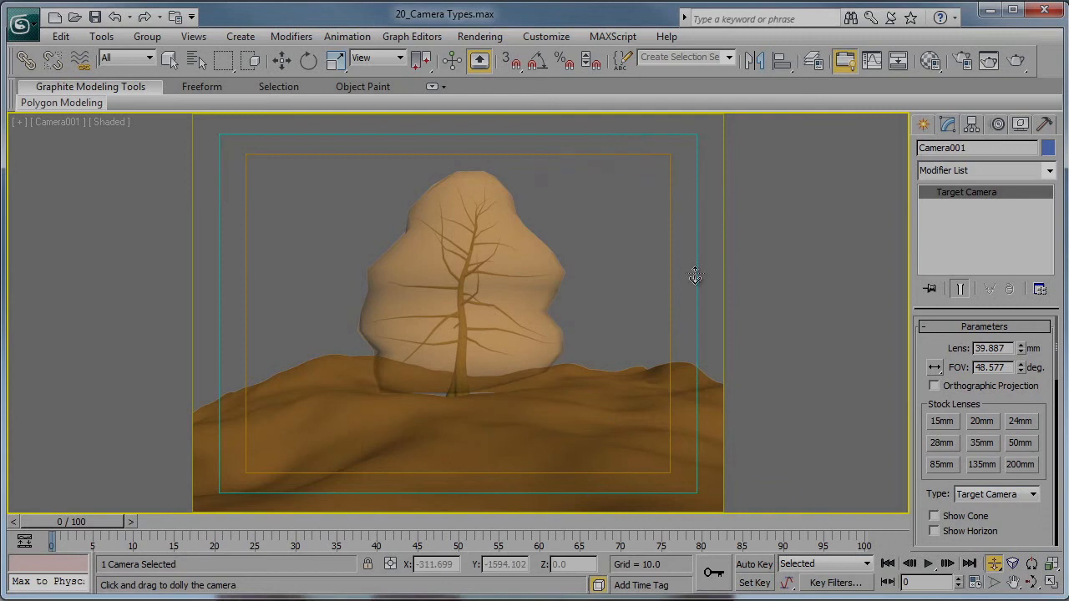
drag(489, 370, 489, 332)
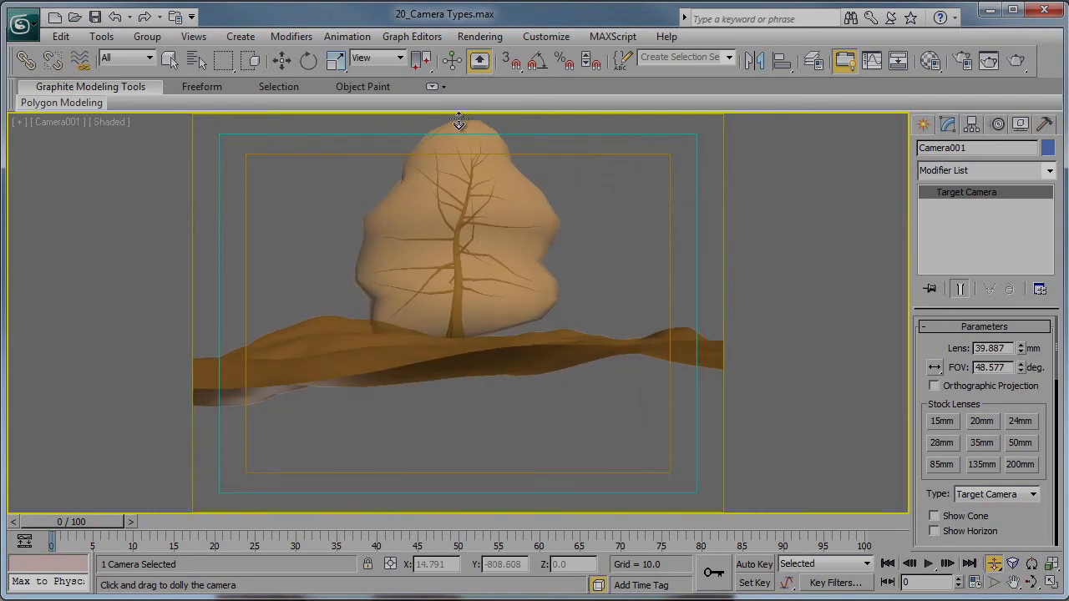
drag(496, 258, 496, 319)
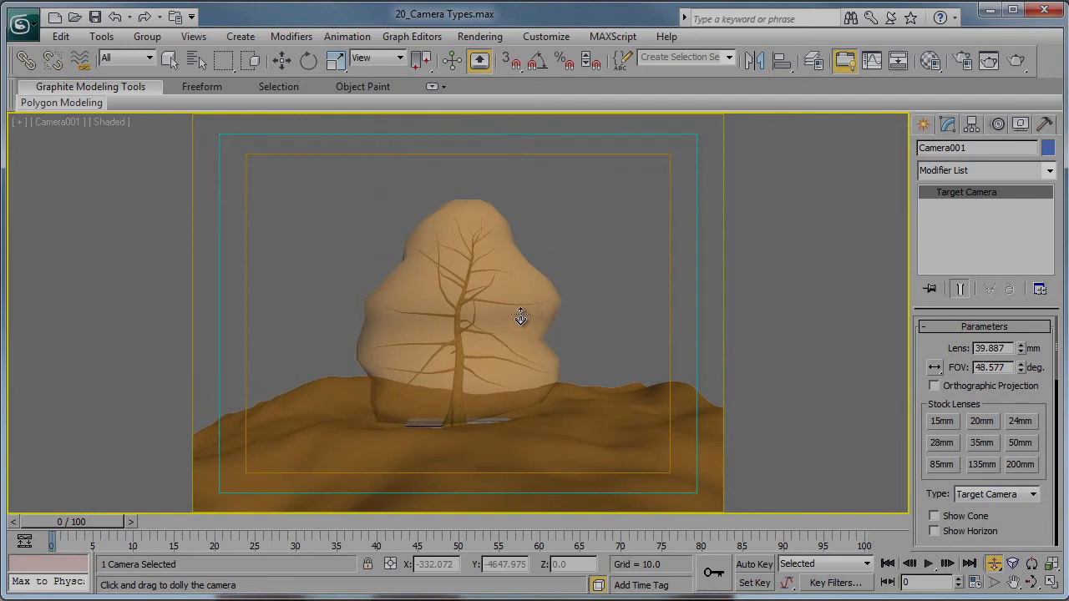
- Toggle the safe frames in the maximized Camera001 view, leaving them hidden
key(shift+f)
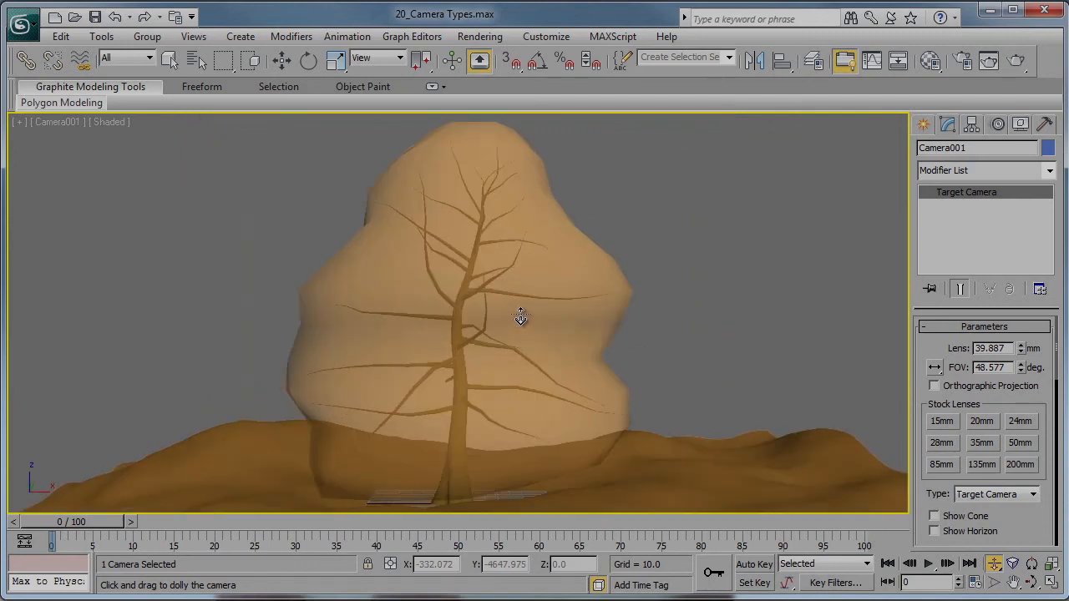
key(shift+f)
key(shift+f)
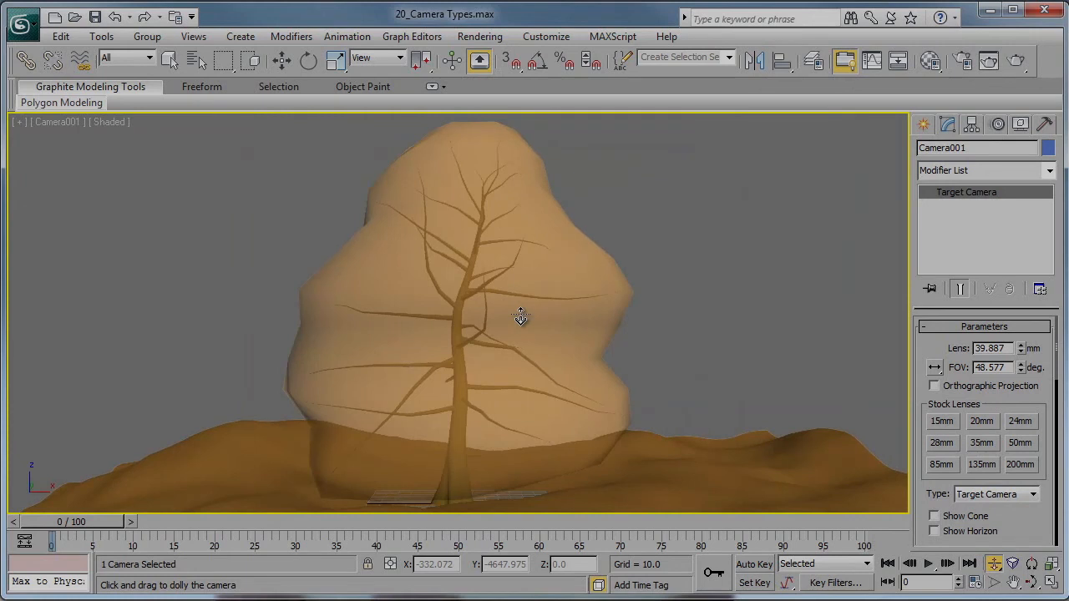